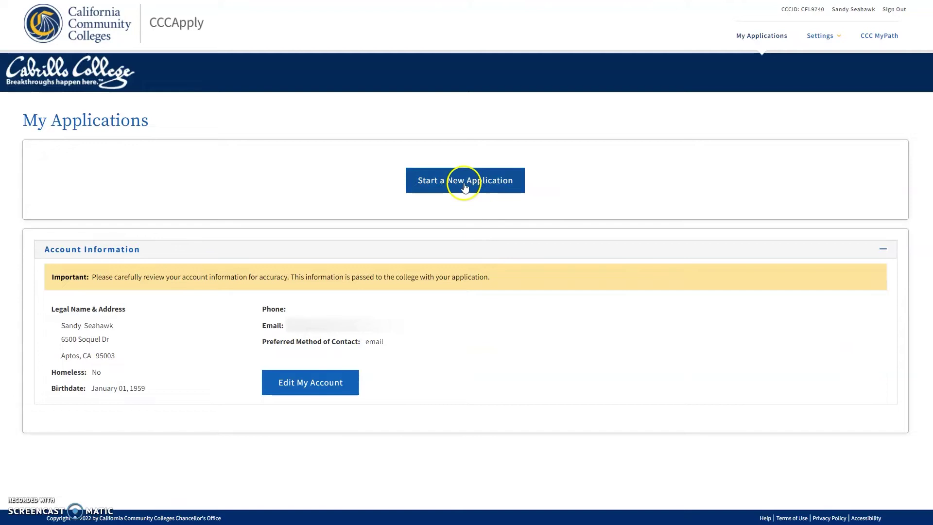
# Start a new Cabrillo application for Fall 2022 with Educational development goal and Accounting major.
pyautogui.click(464, 187)
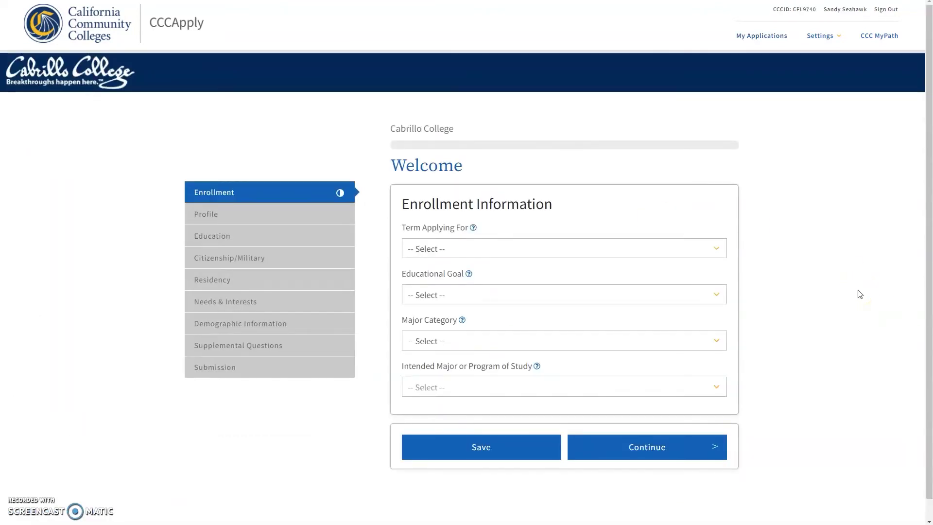
pyautogui.click(474, 248)
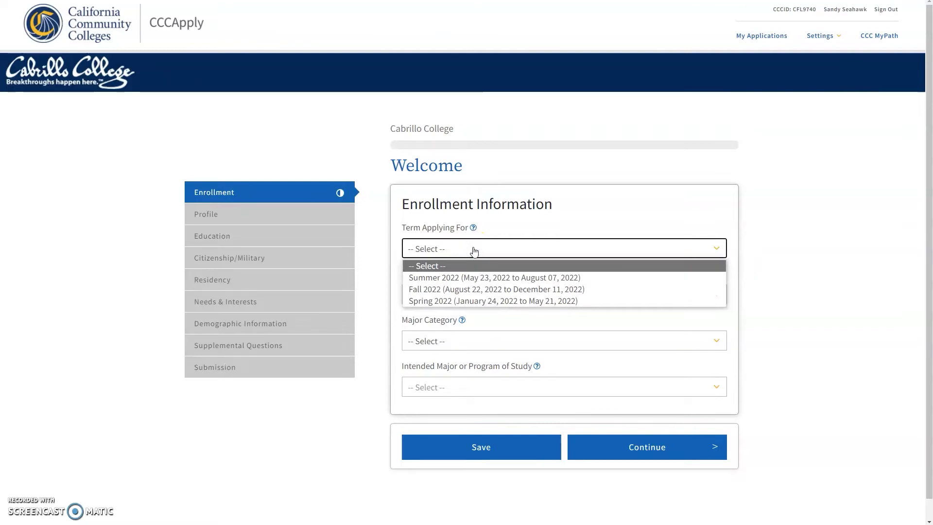
pyautogui.click(481, 289)
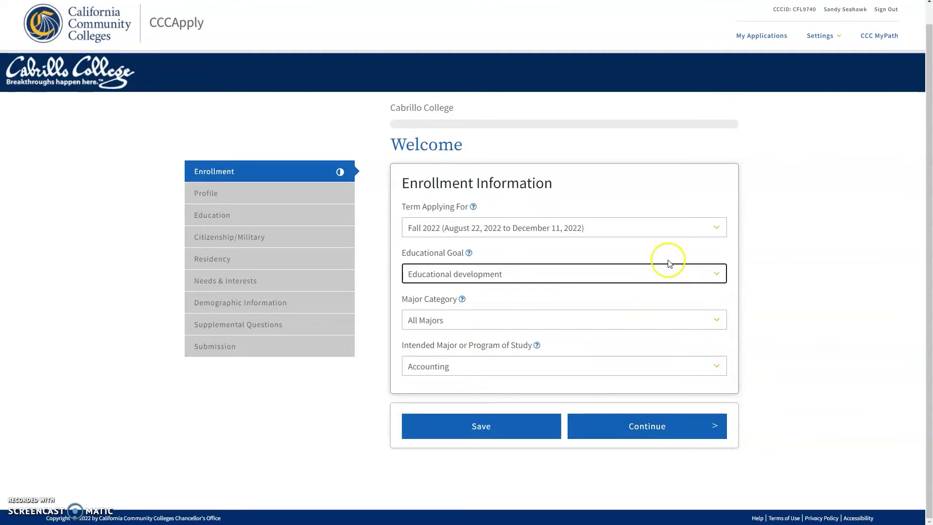
pyautogui.click(689, 430)
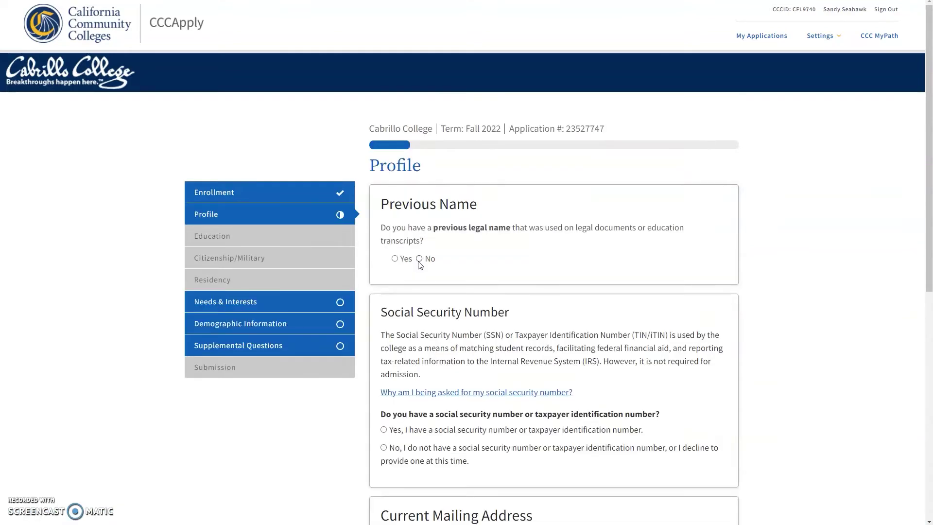
# Declare no previous name and no SSN with the exception checked, using the permanent address for mailing.
pyautogui.click(418, 258)
pyautogui.scroll(-5, 520, 298)
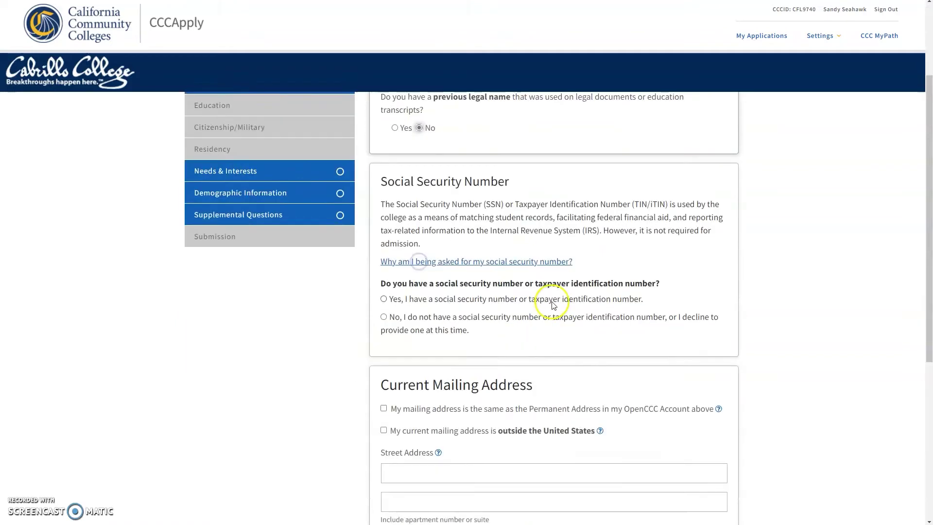
pyautogui.scroll(2, 610, 295)
pyautogui.click(439, 273)
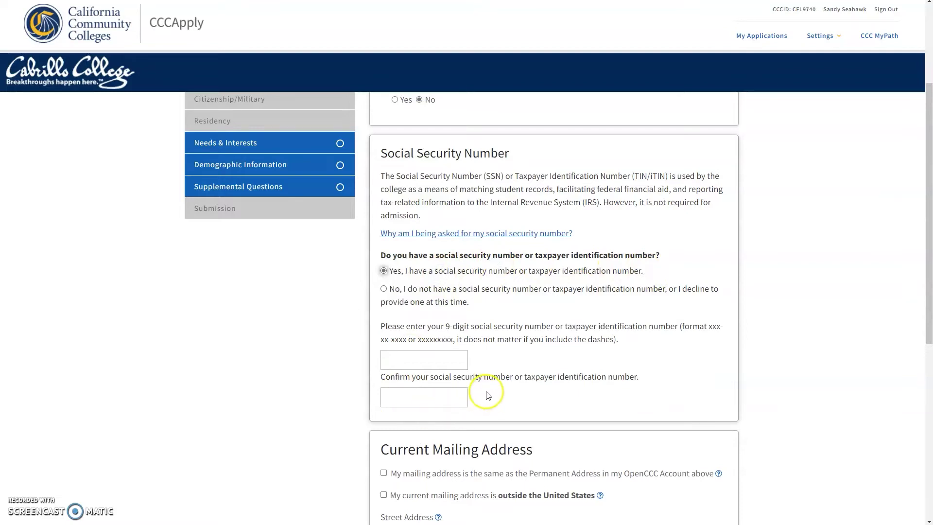
pyautogui.click(382, 289)
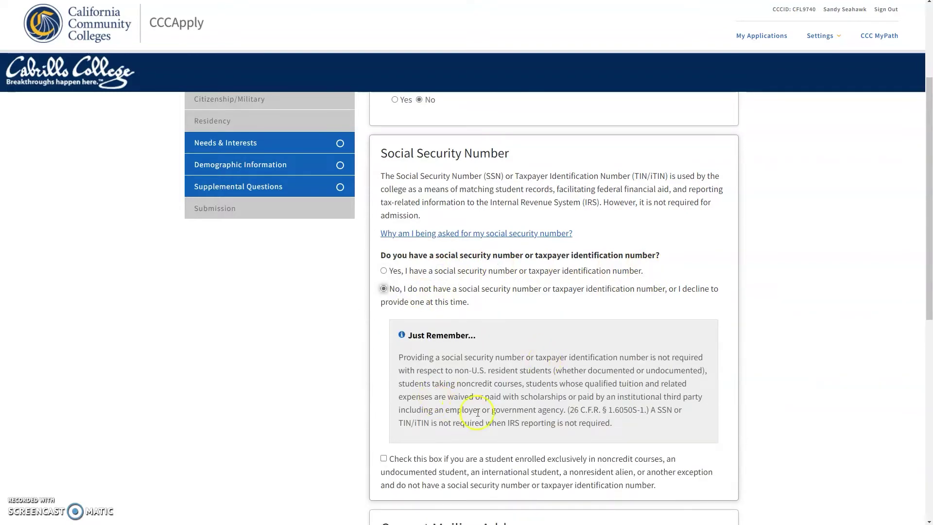
pyautogui.scroll(-8, 477, 411)
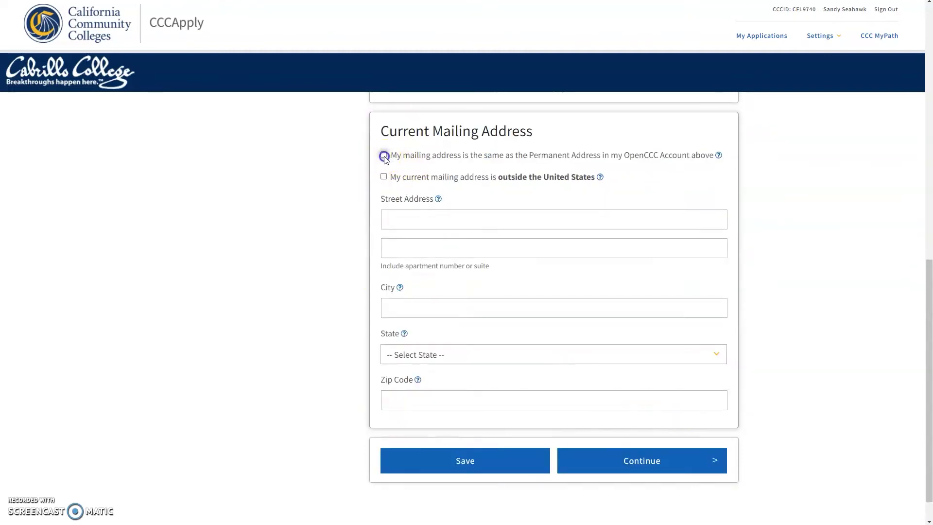
pyautogui.click(384, 156)
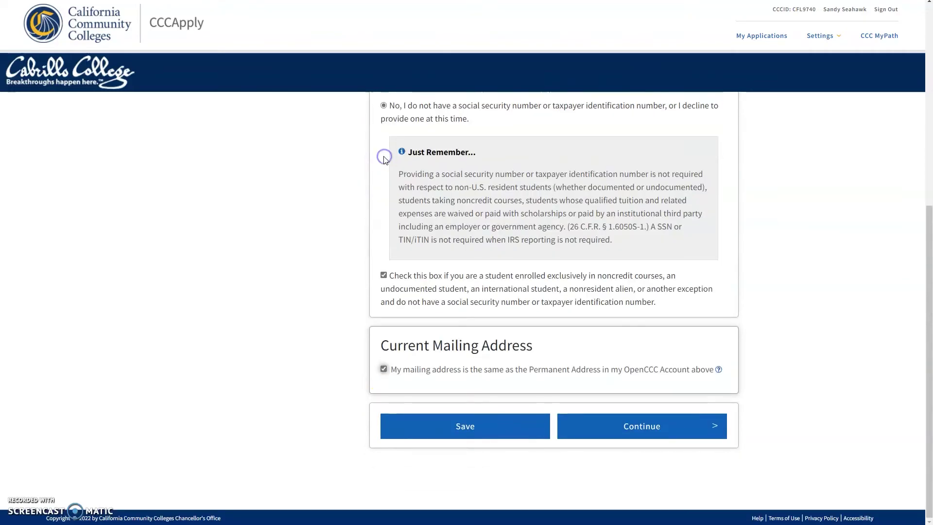
pyautogui.click(634, 432)
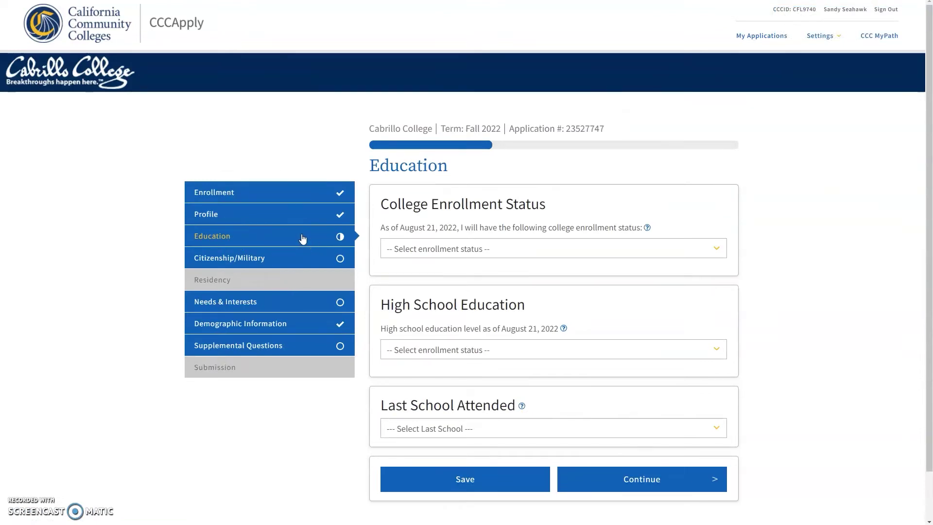
# Mark first-time college status and a U.S. high school diploma, answering No to the California questions.
pyautogui.click(495, 248)
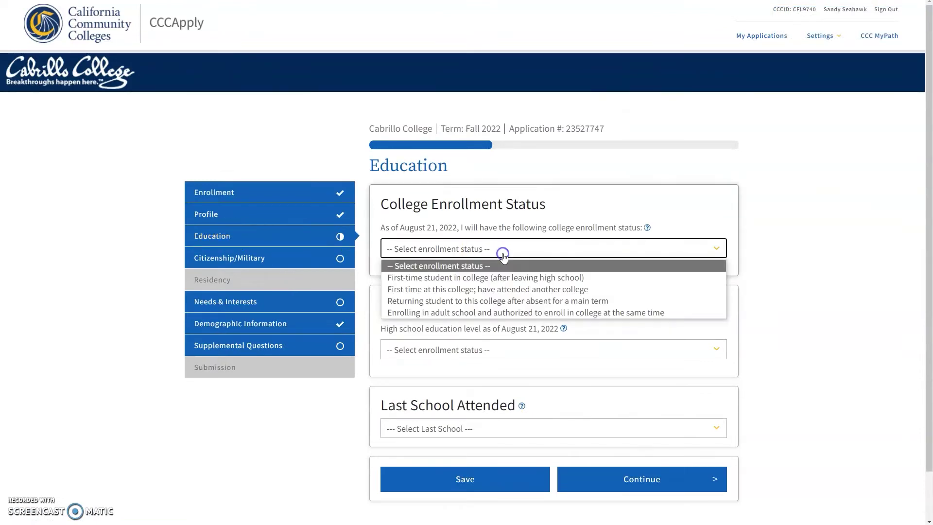
pyautogui.click(595, 279)
pyautogui.click(586, 283)
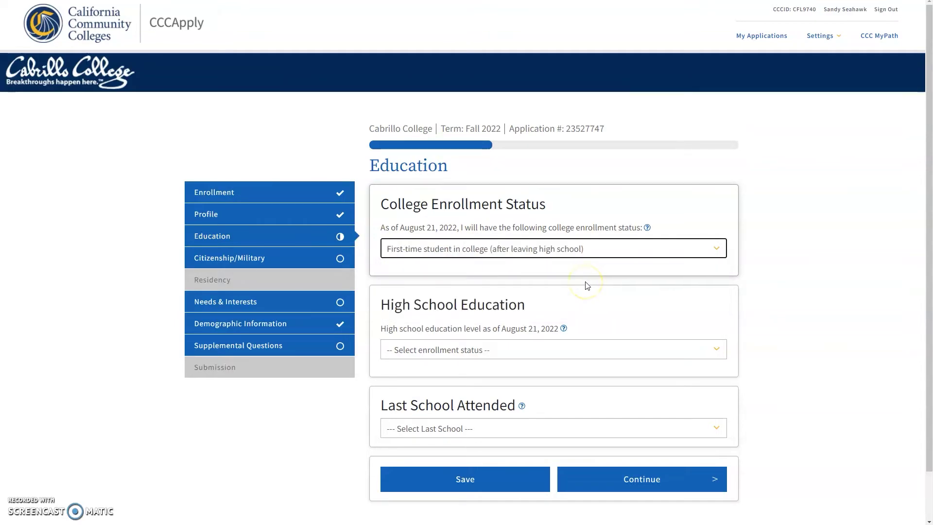
pyautogui.scroll(-1, 583, 287)
pyautogui.click(584, 297)
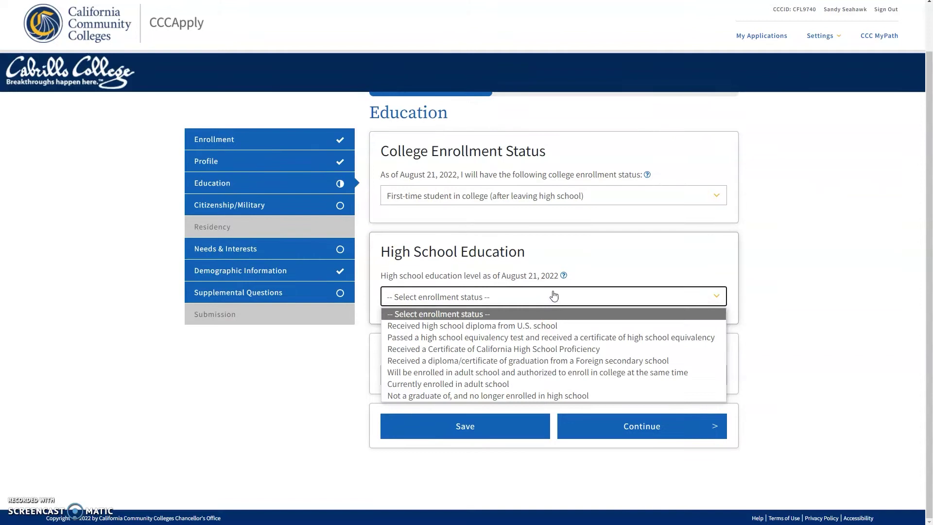
pyautogui.click(591, 326)
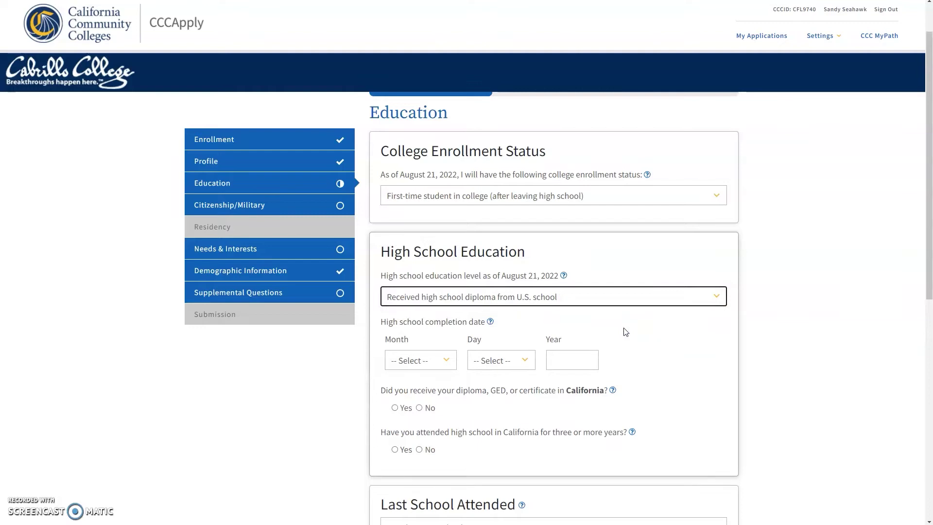
pyautogui.click(675, 287)
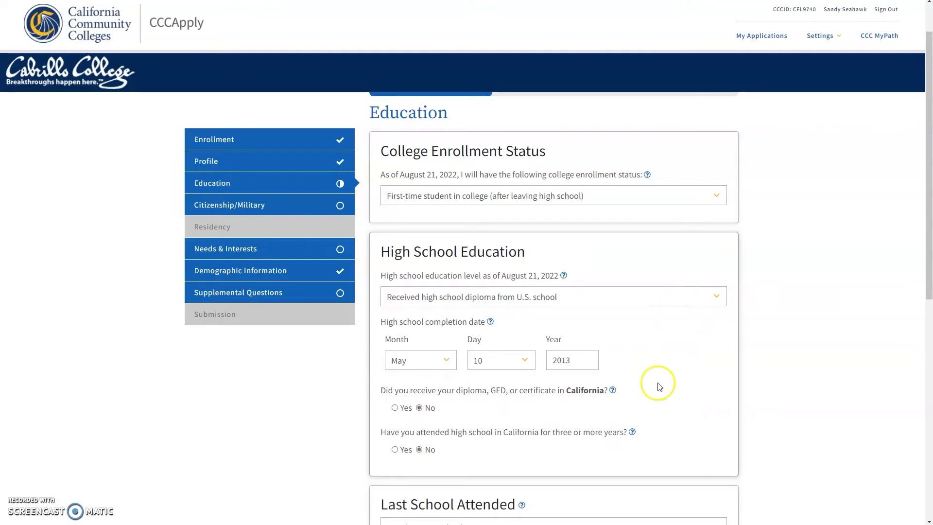
# Set the last school attended to Watsonville High in Watsonville, California.
pyautogui.scroll(-5, 664, 391)
pyautogui.click(568, 288)
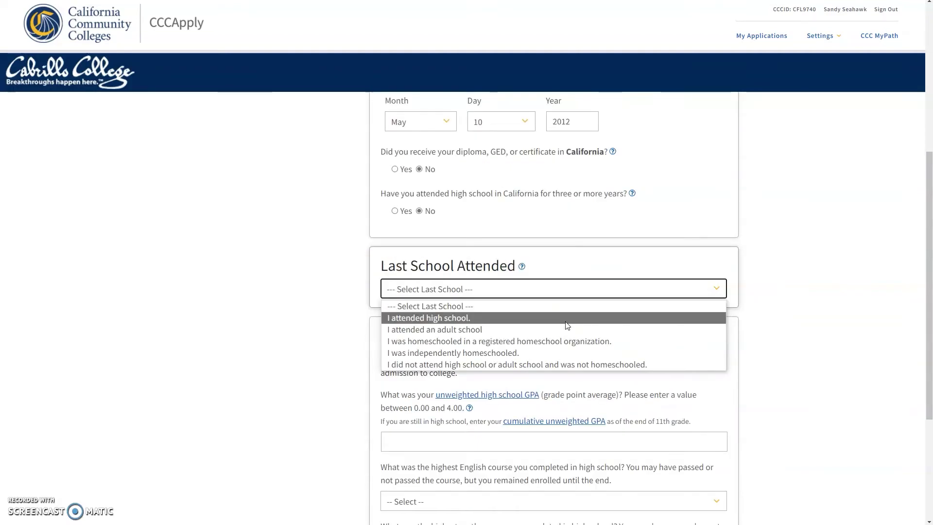
pyautogui.click(567, 318)
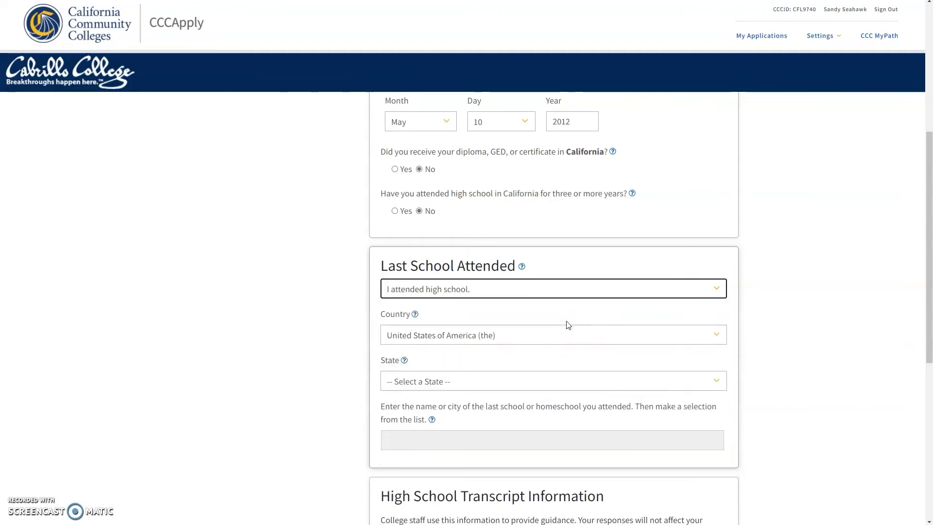
pyautogui.scroll(-3, 342, 330)
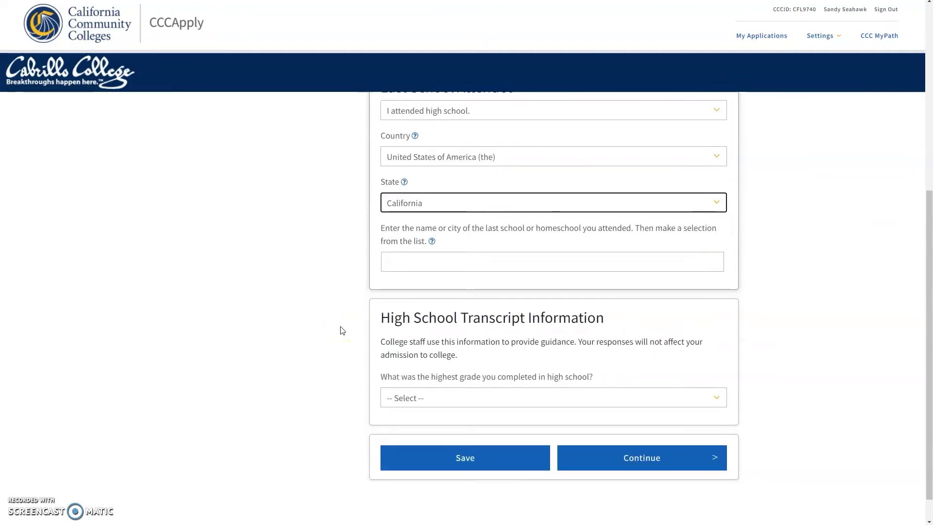
pyautogui.click(478, 261)
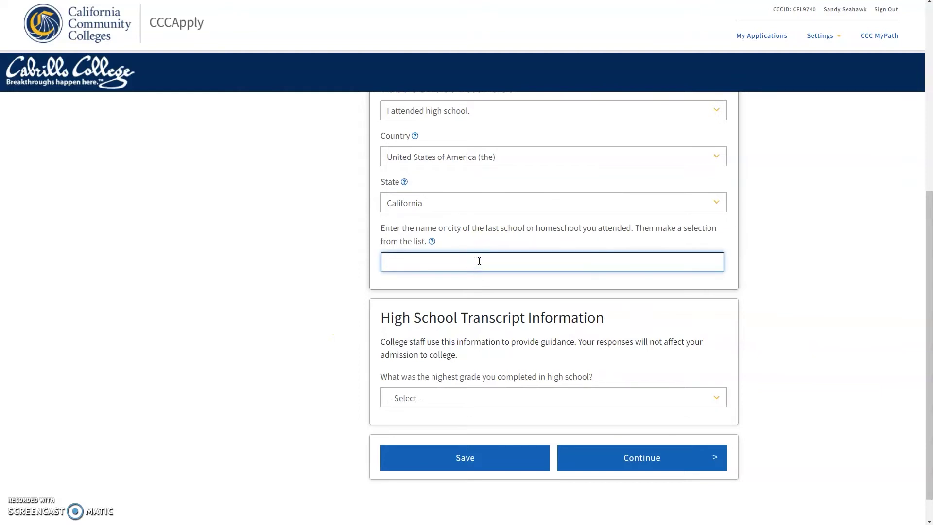
pyautogui.write('Watsonville High')
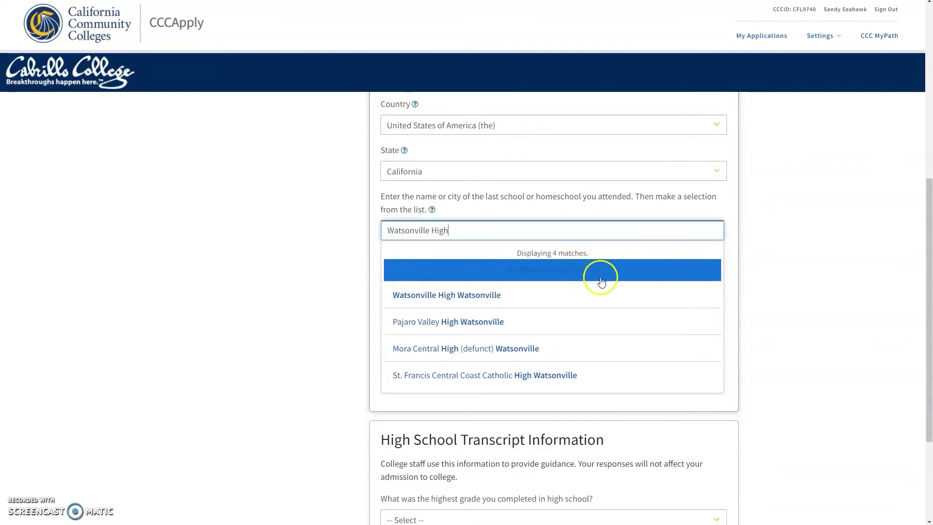
pyautogui.click(526, 298)
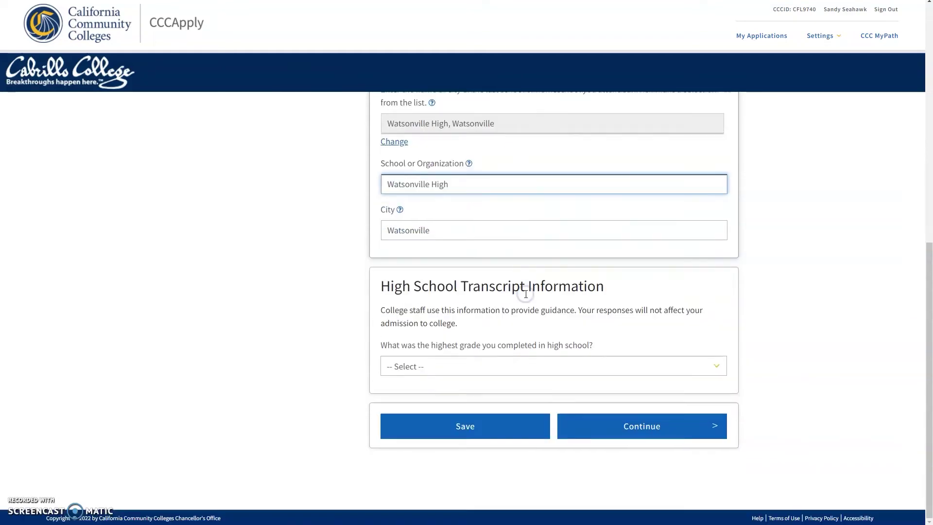
pyautogui.click(434, 366)
# Record 12th grade as highest grade completed and a 3.00 unweighted GPA.
pyautogui.click(434, 395)
pyautogui.scroll(-3, 291, 365)
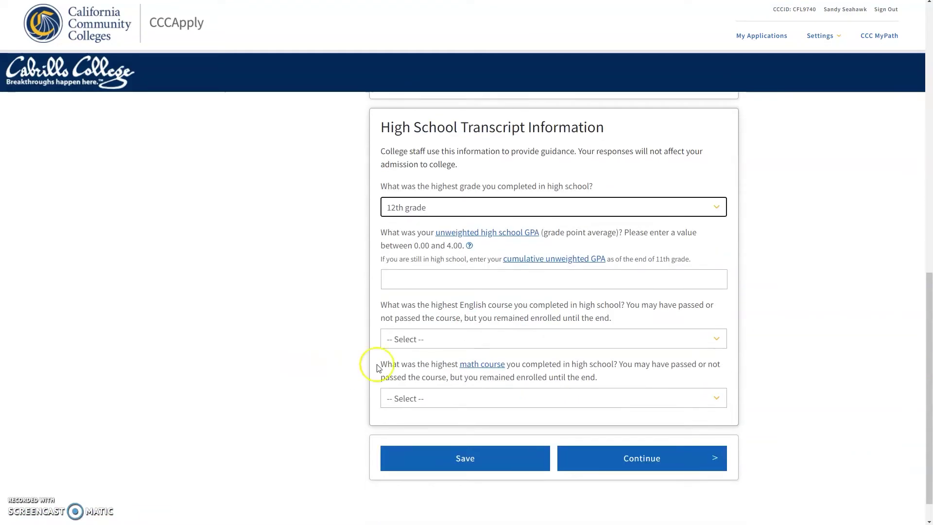
pyautogui.click(492, 281)
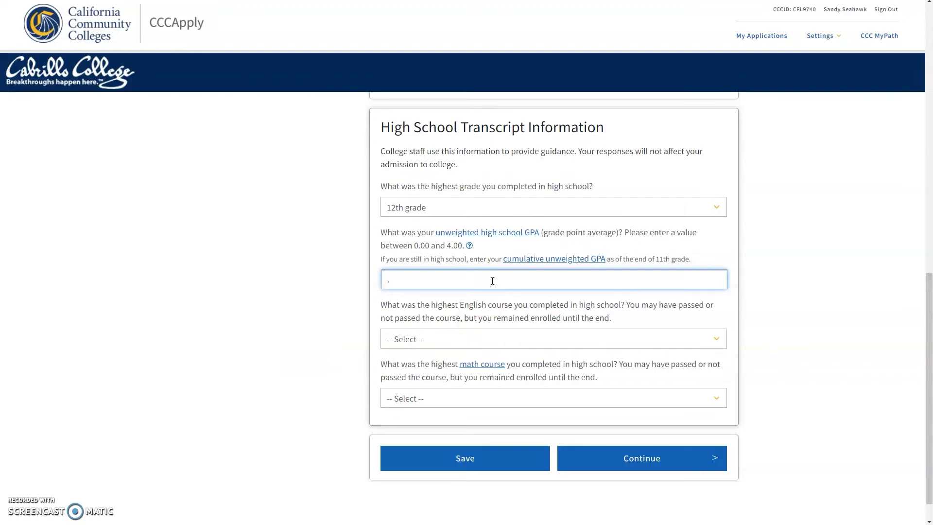
pyautogui.write('3.00')
# Enter 12th grade English Composition or Literature with a B and Algebra 2 with a B.
pyautogui.click(439, 338)
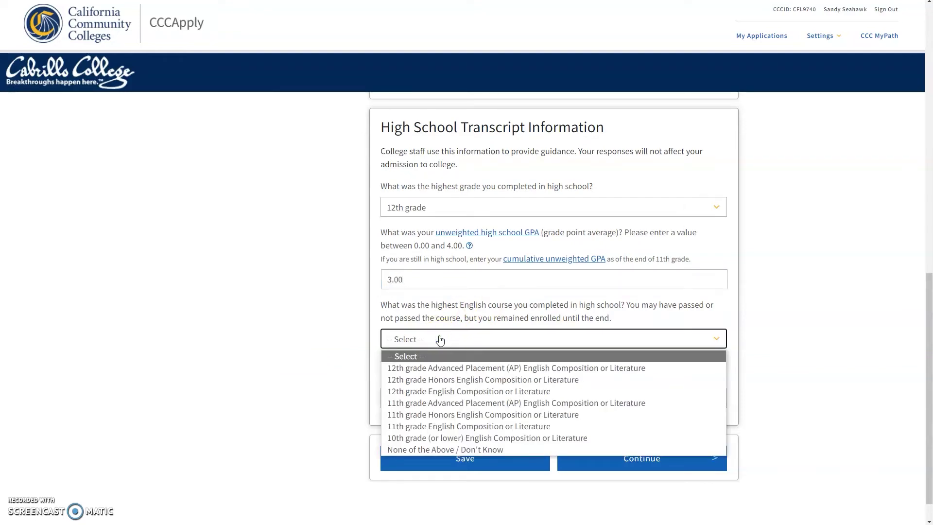
pyautogui.click(609, 391)
pyautogui.click(466, 384)
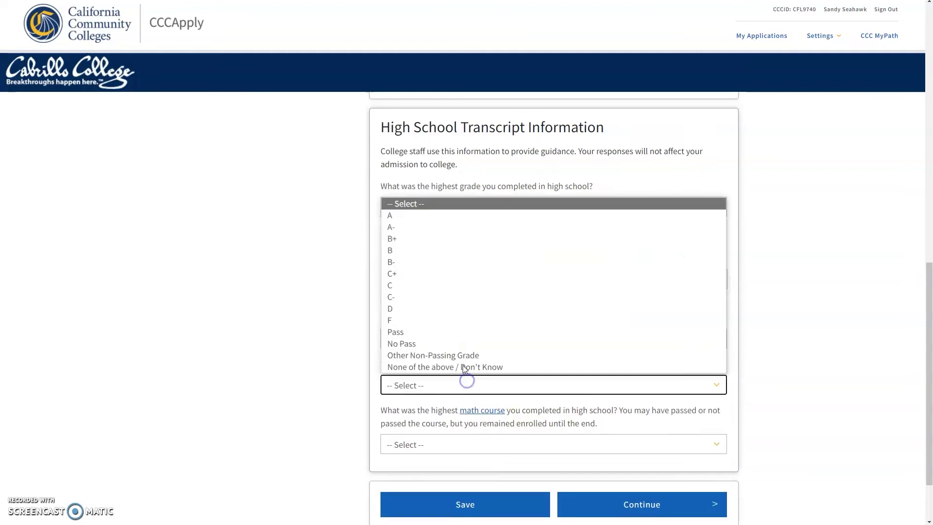
pyautogui.click(415, 239)
pyautogui.click(444, 443)
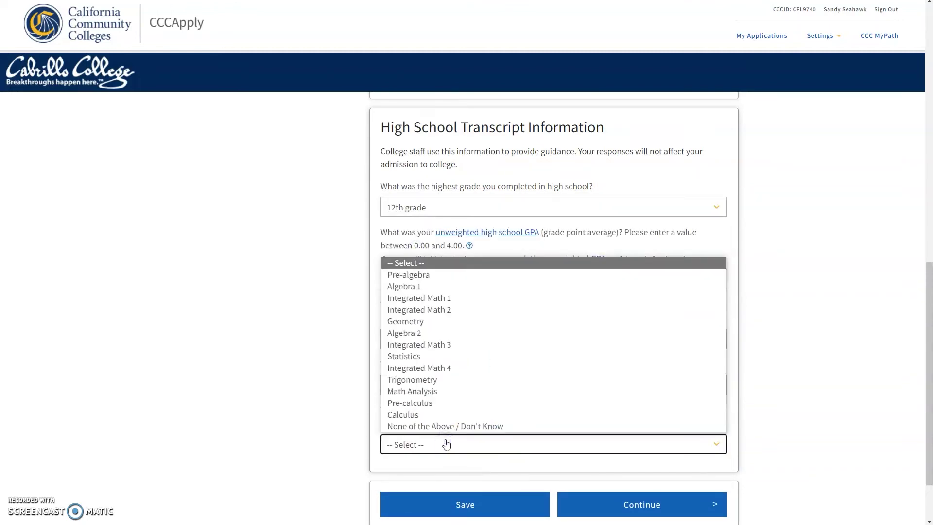
pyautogui.click(450, 287)
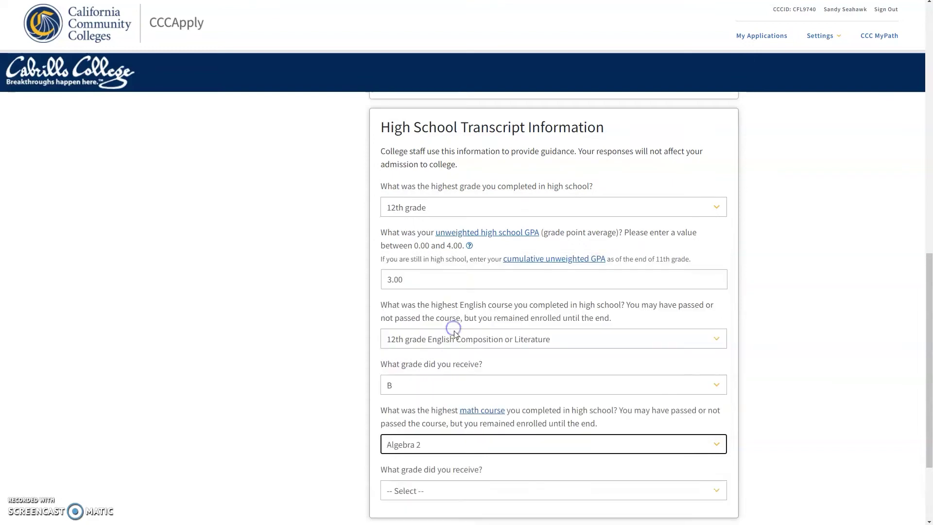
pyautogui.click(443, 488)
pyautogui.click(440, 356)
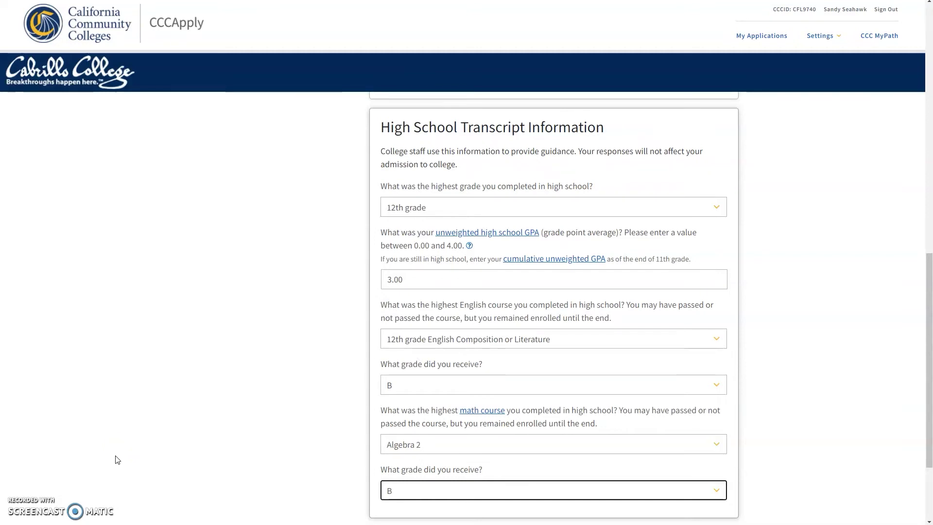
pyautogui.scroll(-3, 118, 459)
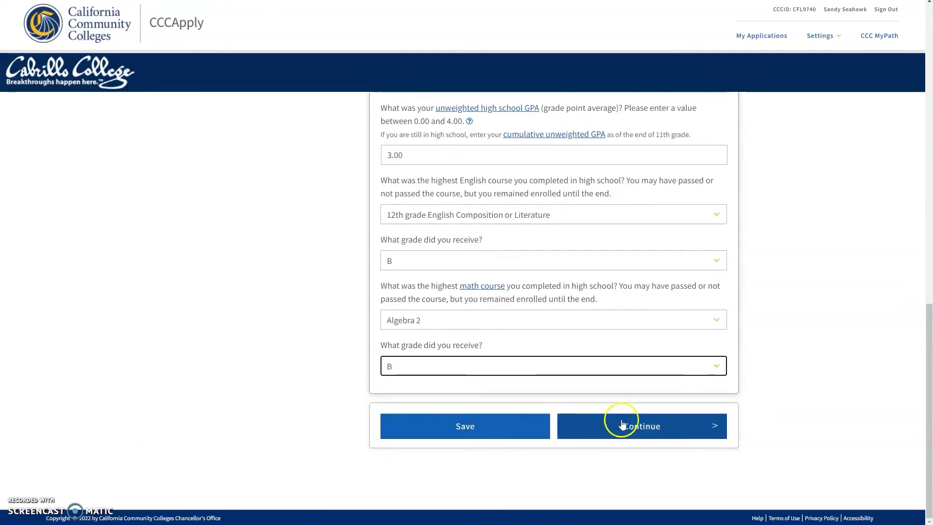
pyautogui.click(622, 424)
# Declare U.S. Citizen status and None apply to me for military status.
pyautogui.click(546, 250)
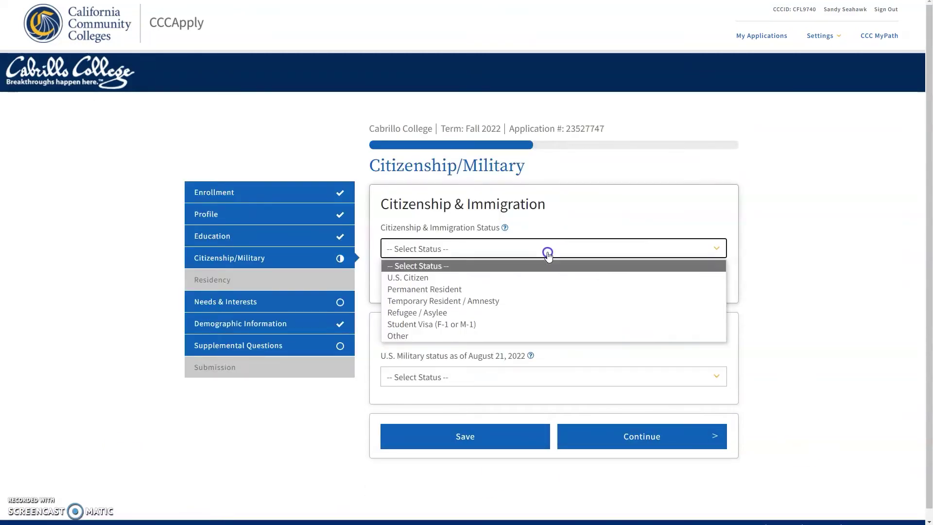
pyautogui.click(449, 277)
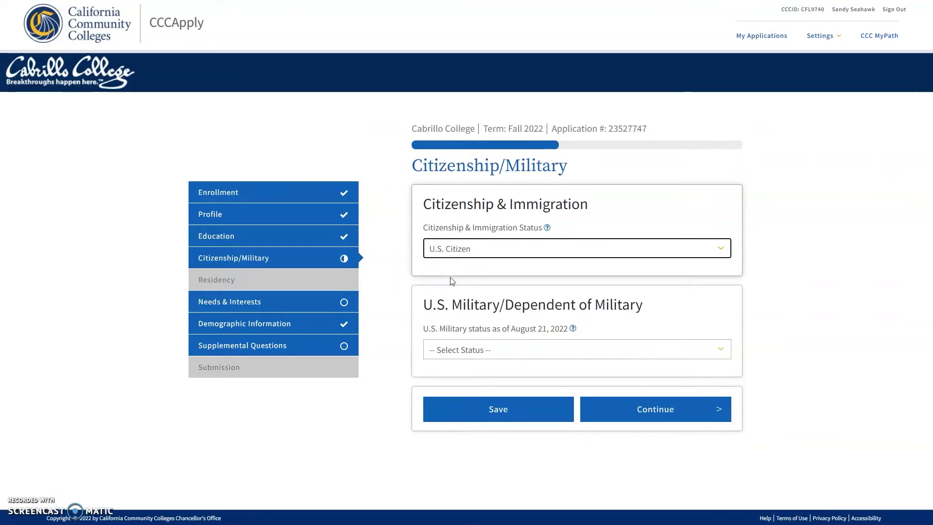
pyautogui.click(492, 352)
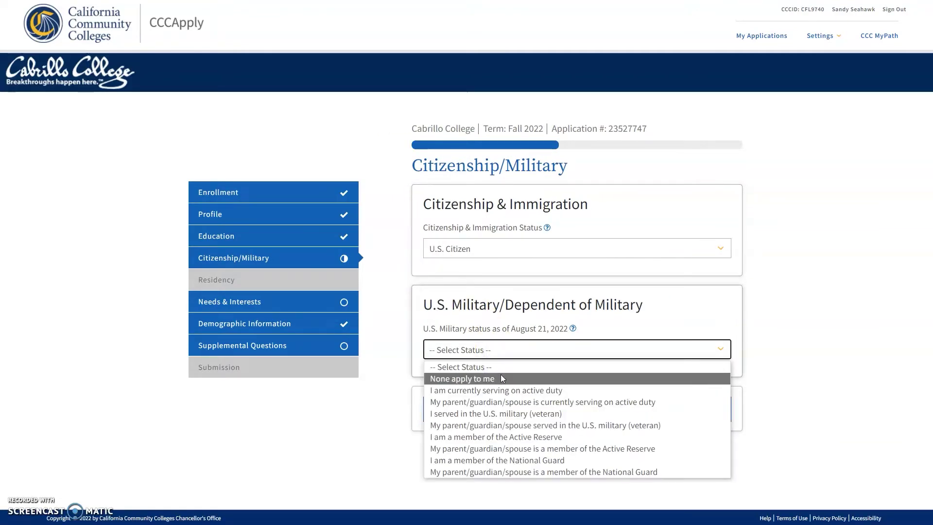
pyautogui.click(501, 378)
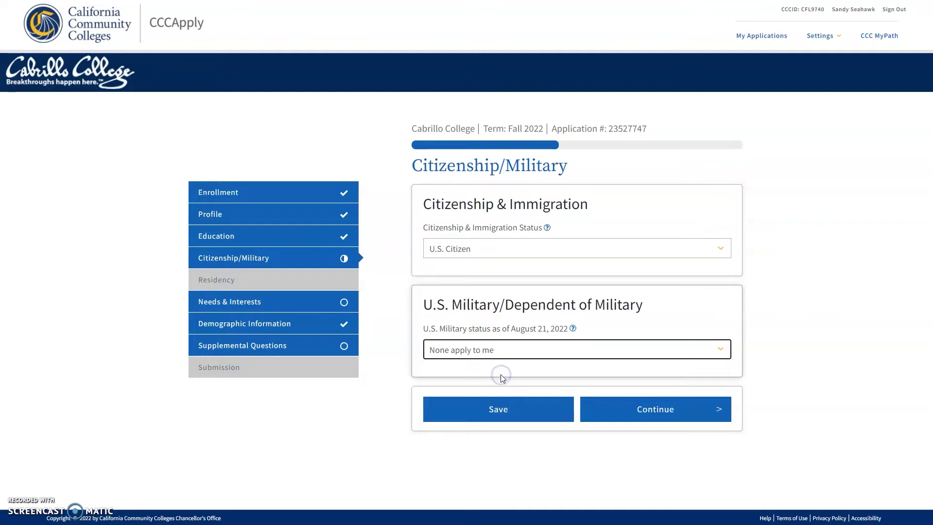
pyautogui.click(637, 414)
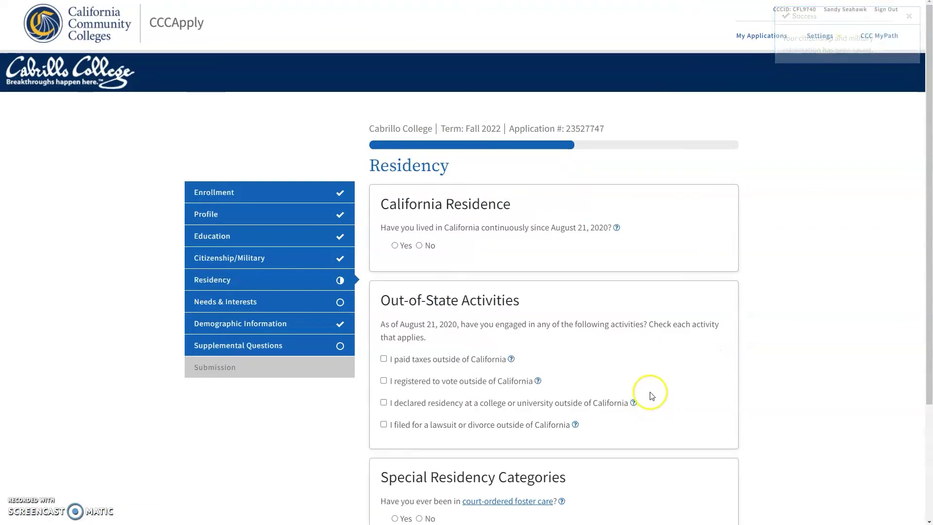
# Confirm continuous California residence and no court-ordered foster care.
pyautogui.click(395, 246)
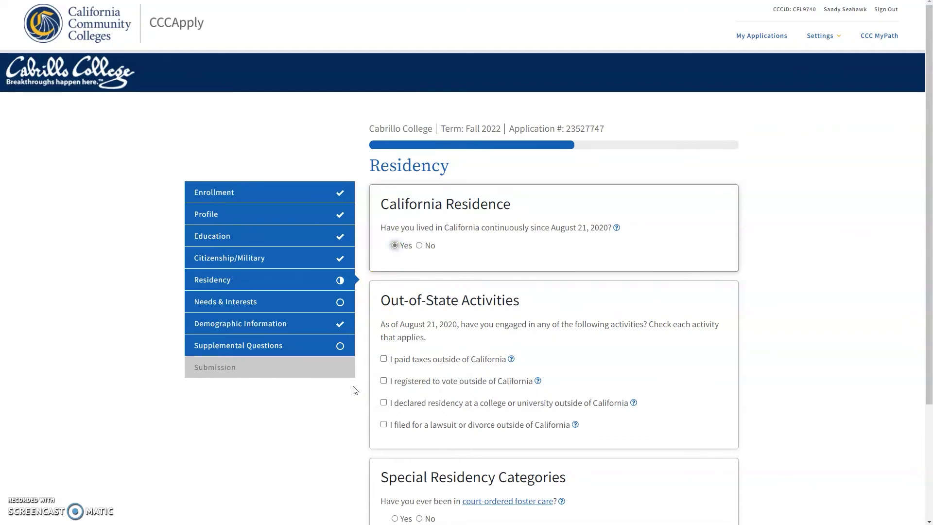
pyautogui.scroll(-3, 651, 383)
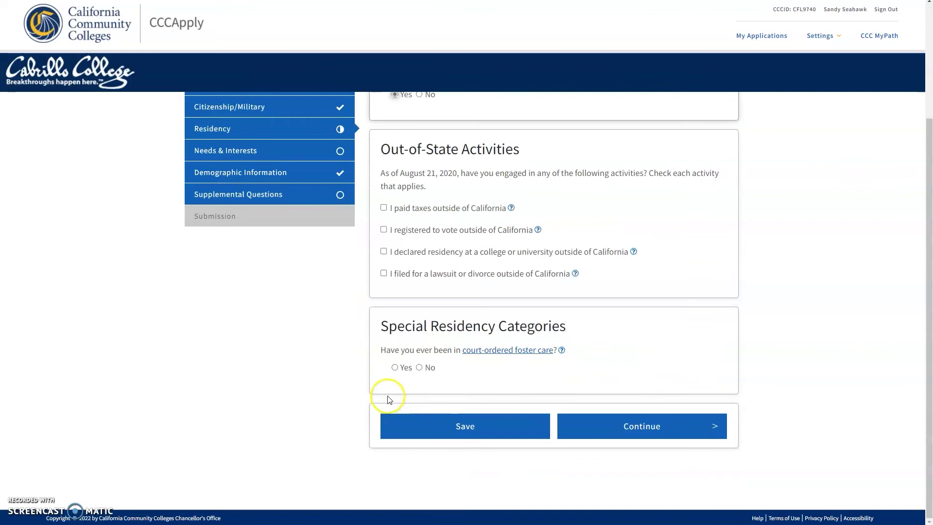
pyautogui.click(419, 368)
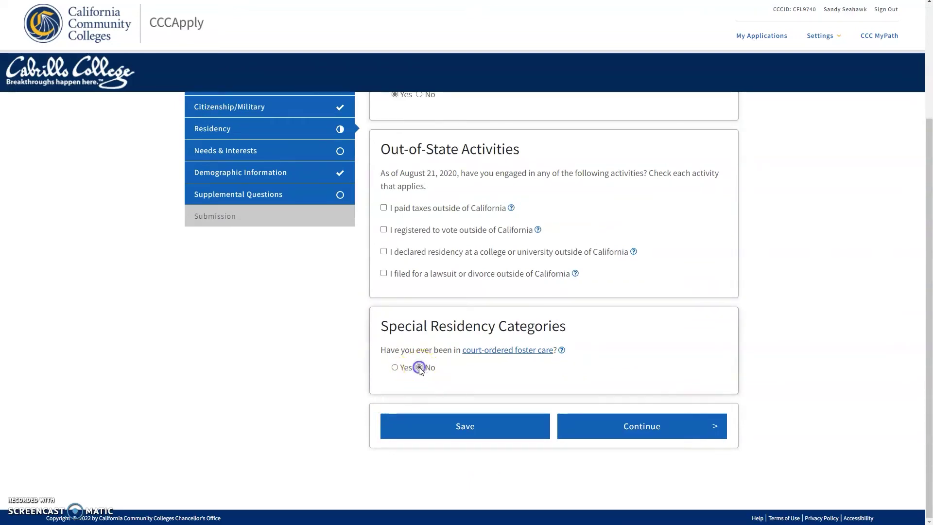
pyautogui.click(700, 425)
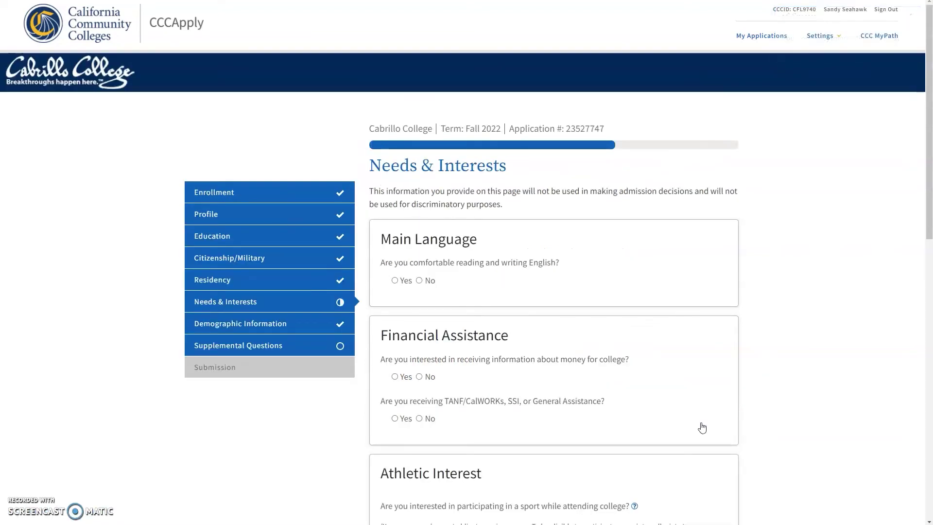
# Answer Yes to English comfort and financial aid info, No to public assistance and sports.
pyautogui.click(394, 280)
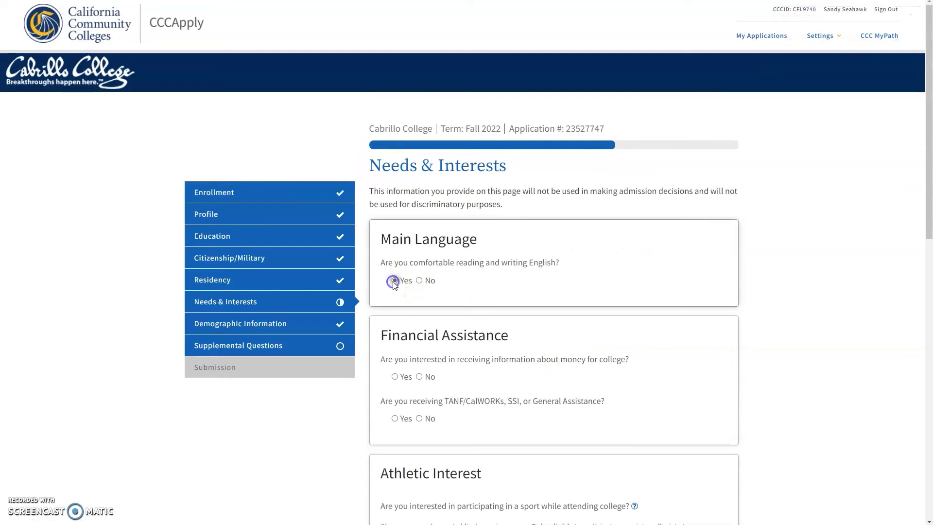
pyautogui.click(402, 299)
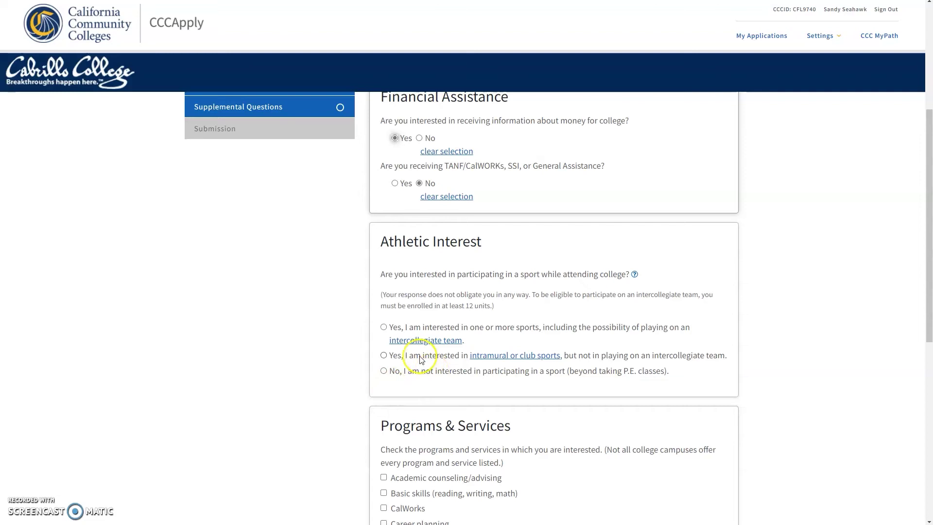
pyautogui.click(427, 371)
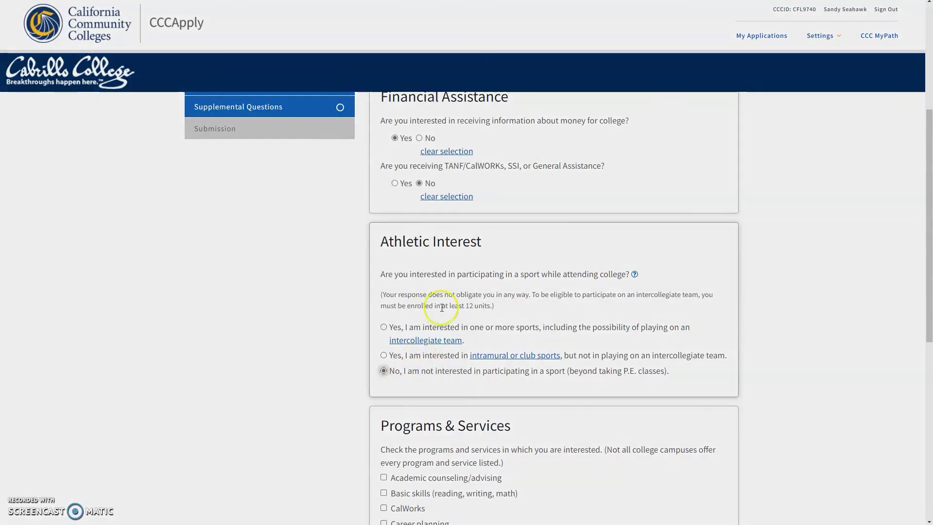
pyautogui.moveTo(440, 306); pyautogui.dragTo(491, 305)
pyautogui.scroll(-6, 537, 322)
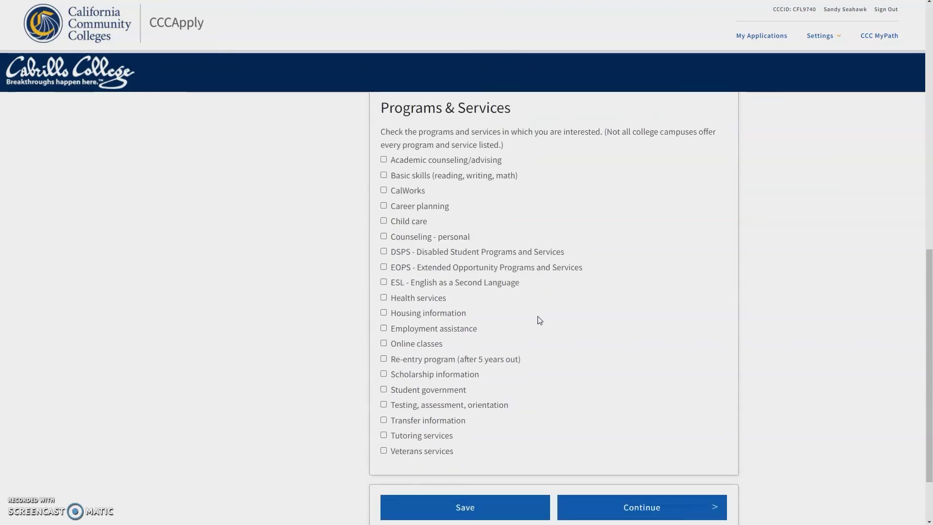
pyautogui.scroll(-2, 537, 319)
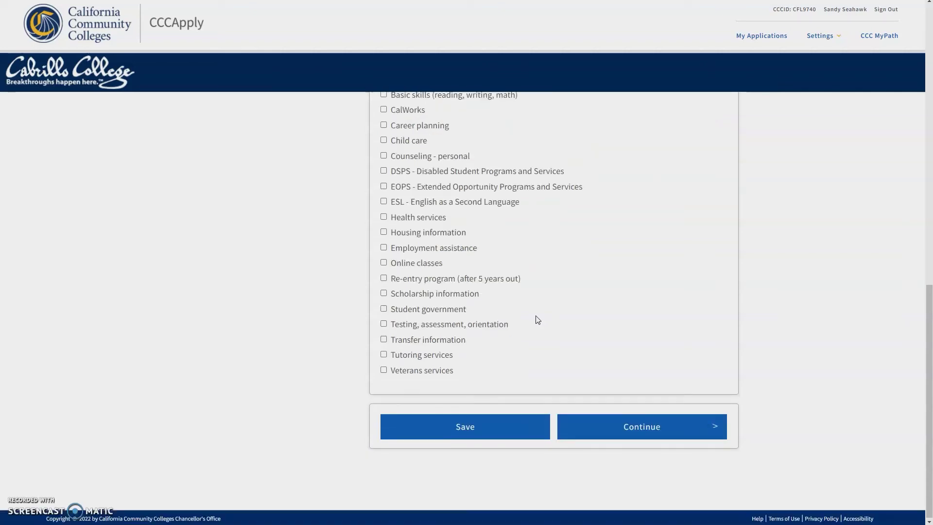
pyautogui.click(604, 424)
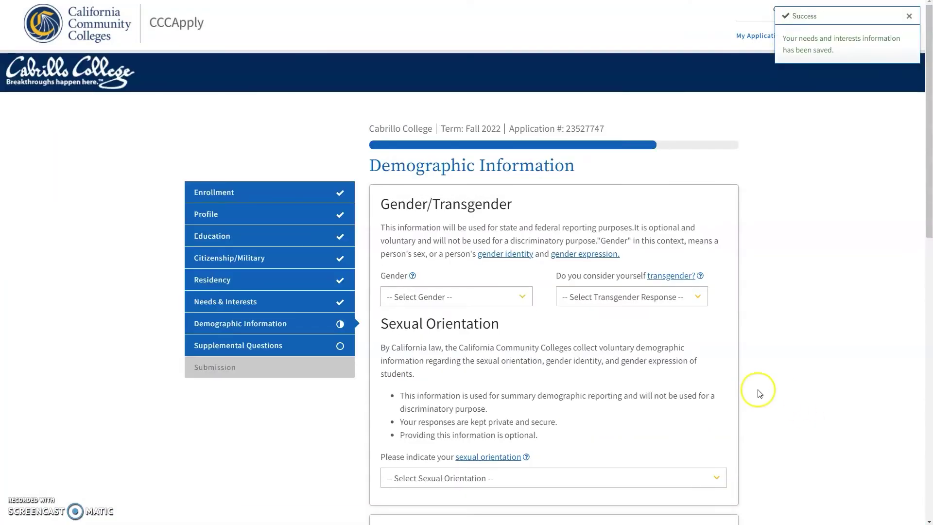
# Choose Decline to State for gender, transgender and sexual orientation.
pyautogui.scroll(-2, 758, 389)
pyautogui.click(452, 216)
pyautogui.click(440, 281)
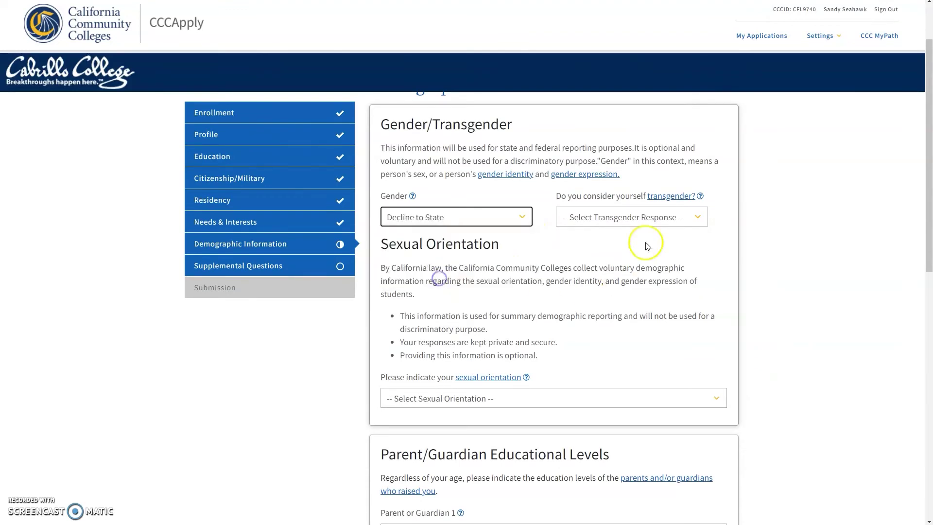
pyautogui.click(649, 217)
pyautogui.click(631, 268)
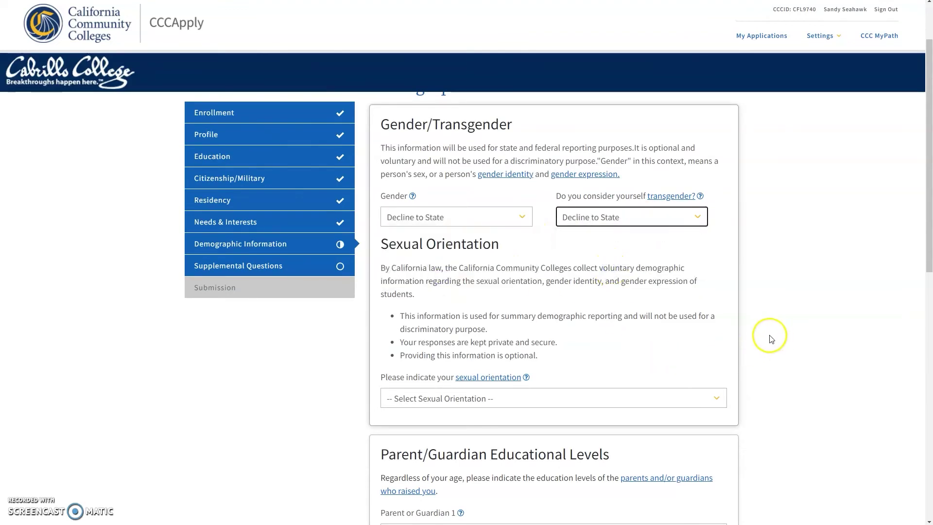
pyautogui.click(404, 401)
pyautogui.click(418, 474)
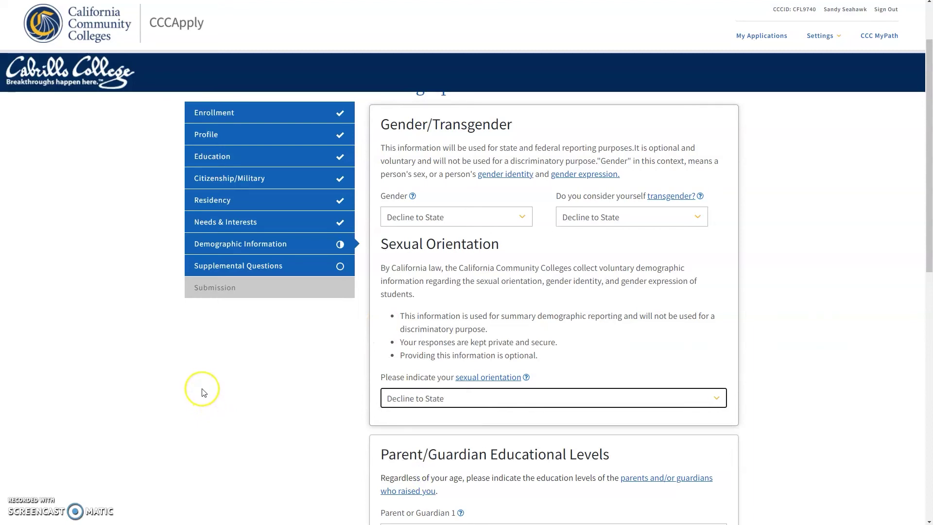
# Set both parents' education to Unknown and answer Yes to Hispanic or Latino.
pyautogui.scroll(-5, 504, 301)
pyautogui.click(502, 298)
pyautogui.click(447, 407)
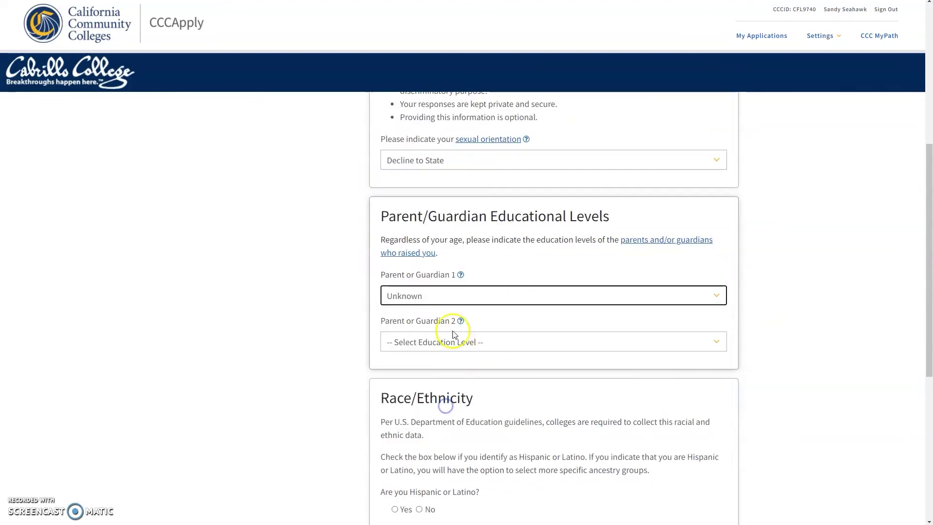
pyautogui.click(451, 342)
pyautogui.click(408, 452)
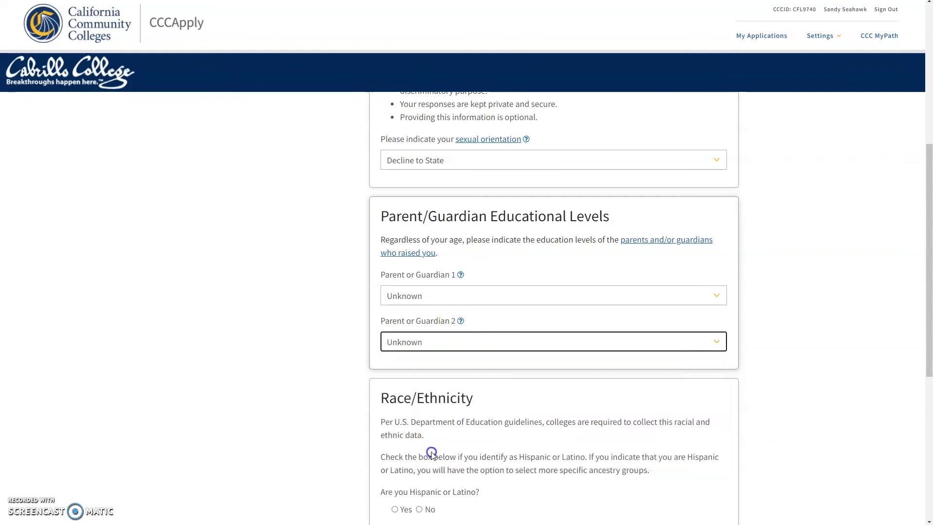
pyautogui.scroll(-5, 285, 410)
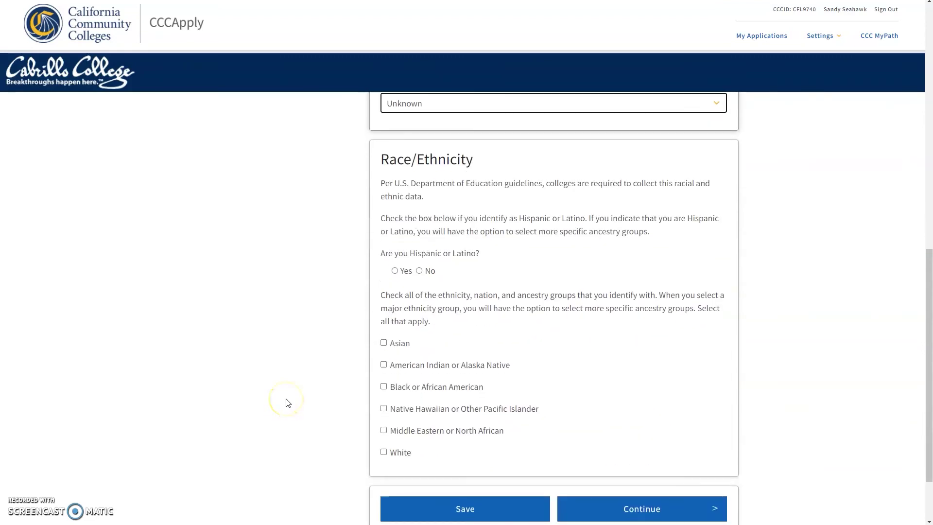
pyautogui.click(394, 270)
pyautogui.scroll(-8, 649, 481)
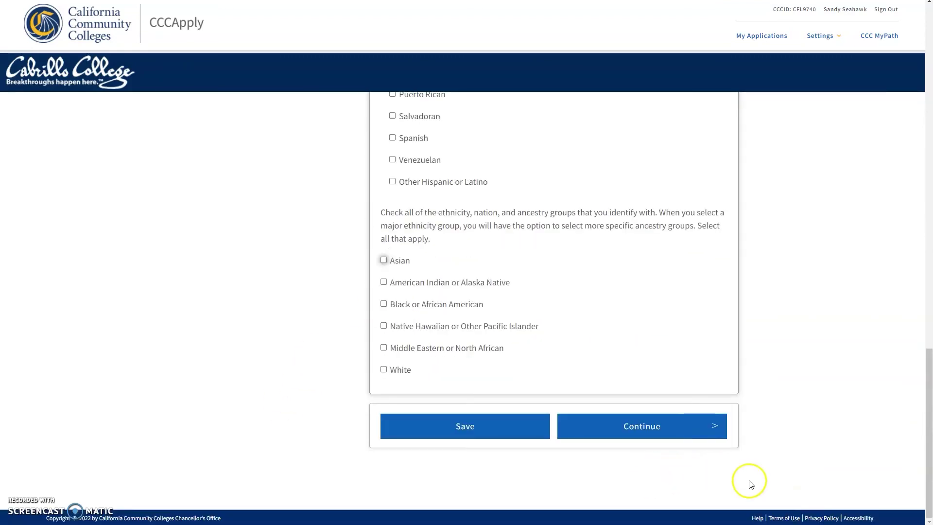
pyautogui.click(679, 435)
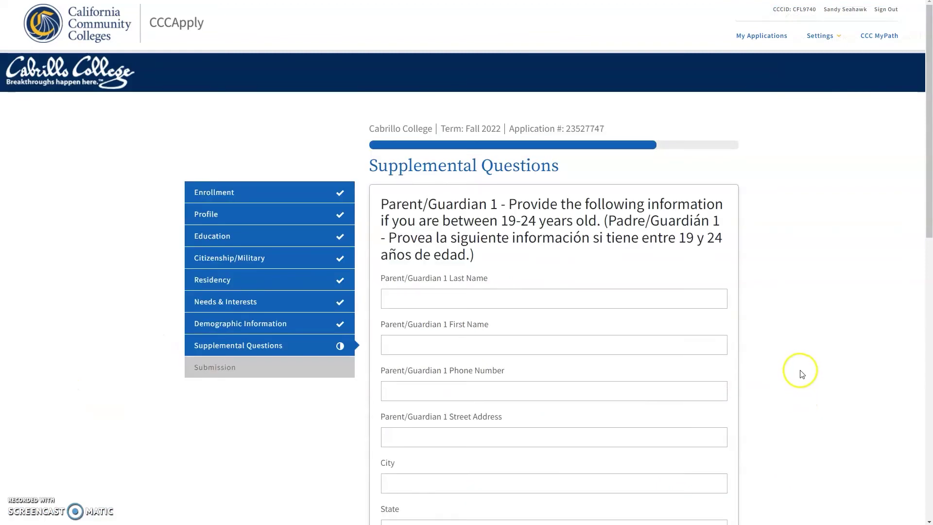
# Skip the parent/guardian supplemental questions, leaving every field blank.
pyautogui.moveTo(501, 220); pyautogui.dragTo(530, 219)
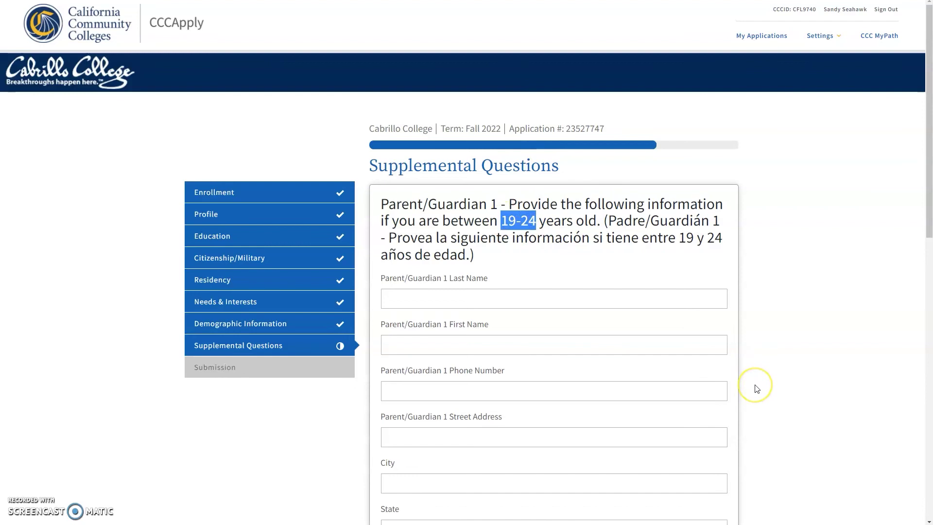
pyautogui.click(818, 370)
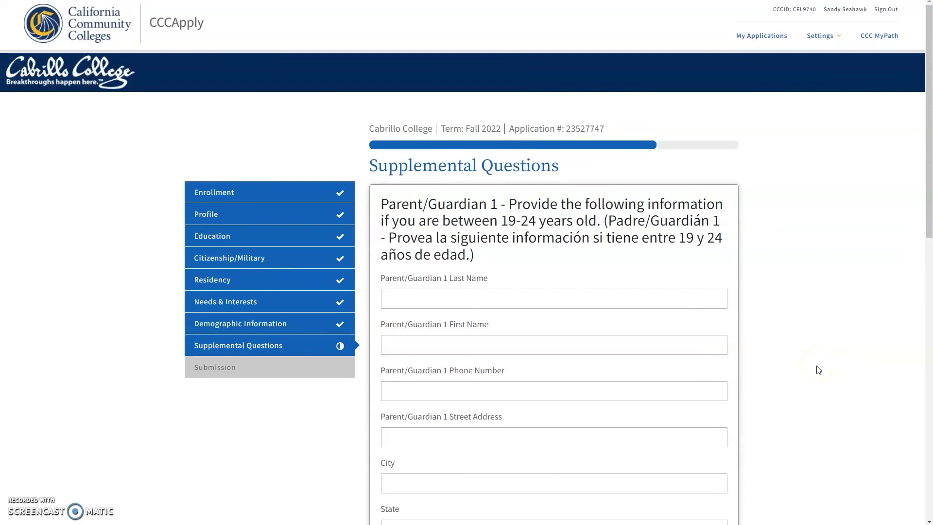
pyautogui.scroll(-6, 818, 370)
pyautogui.scroll(-4, 818, 370)
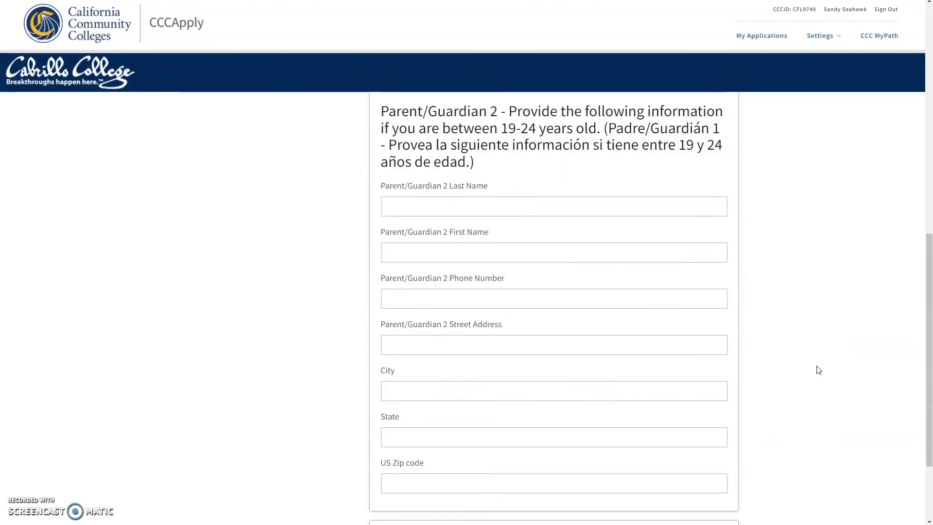
pyautogui.scroll(-2, 818, 370)
pyautogui.click(666, 432)
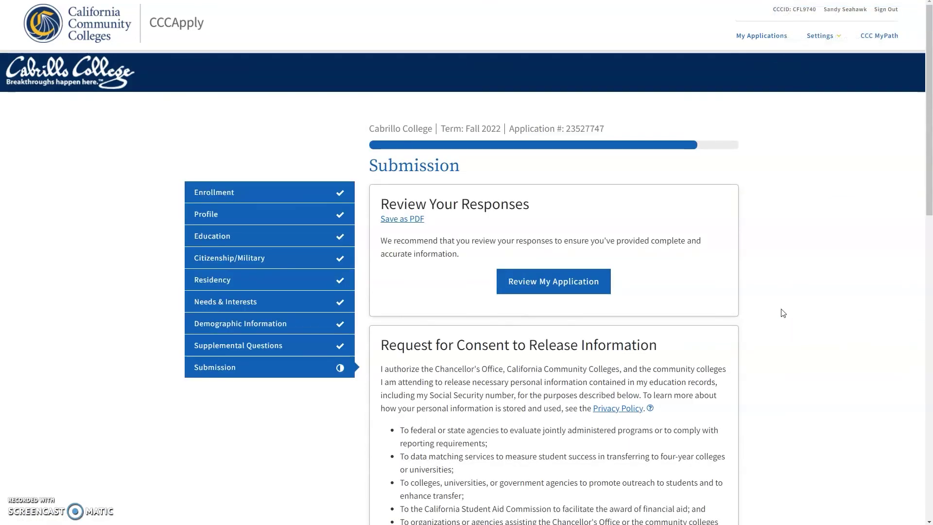
# Consent to information release, accept both declarations and submit the Cabrillo College application.
pyautogui.scroll(-3, 783, 313)
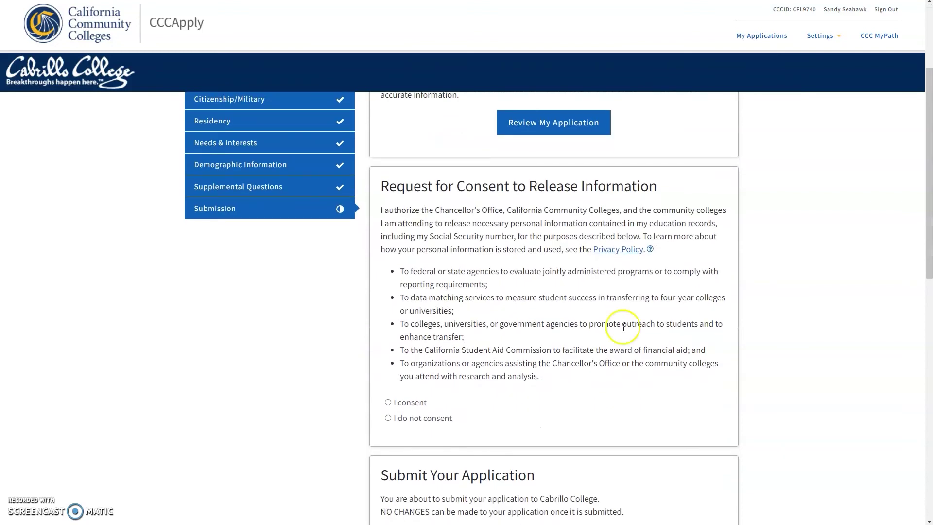
pyautogui.click(388, 401)
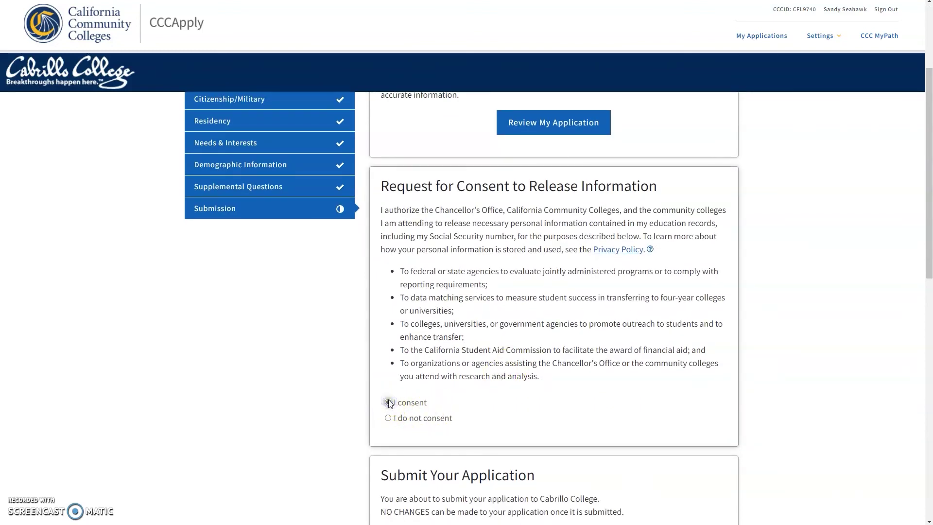
pyautogui.scroll(-6, 772, 396)
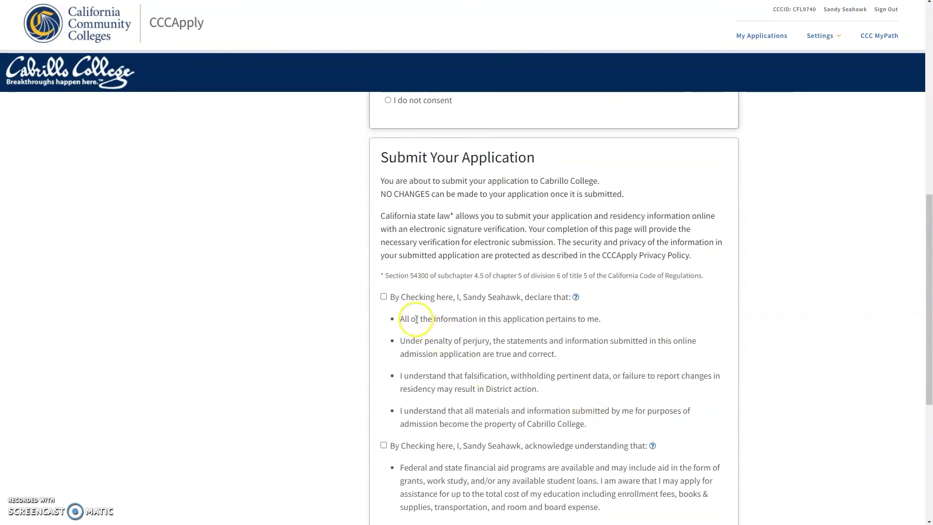
pyautogui.click(383, 297)
pyautogui.click(383, 445)
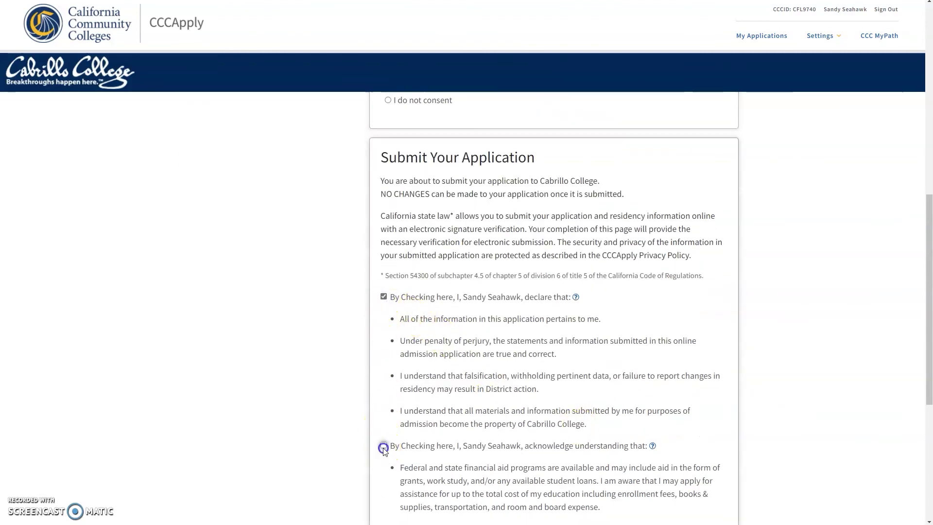
pyautogui.scroll(-2, 326, 435)
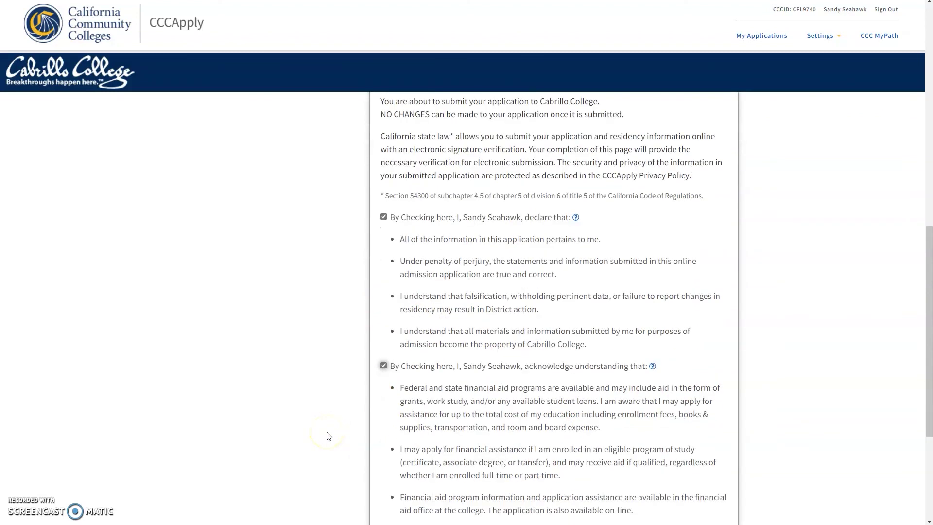
pyautogui.scroll(-4, 327, 435)
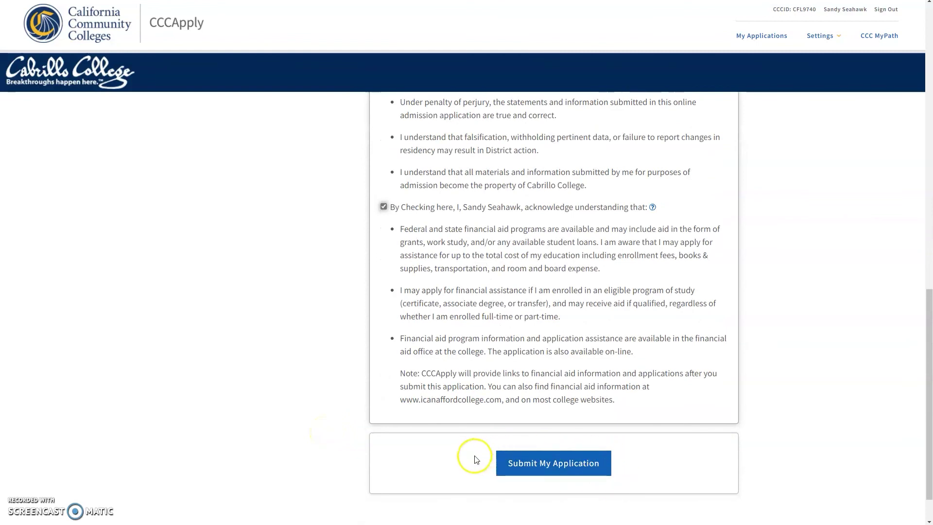
pyautogui.scroll(-1, 624, 474)
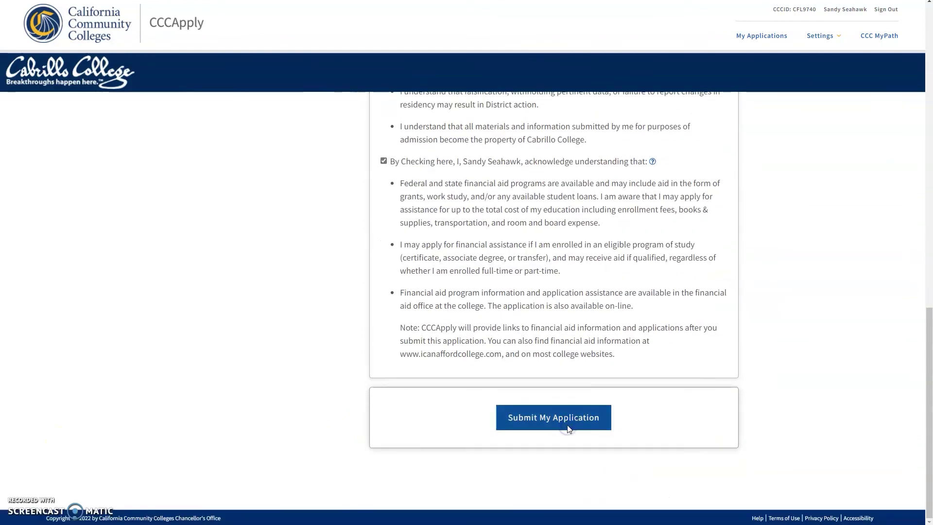
pyautogui.click(568, 428)
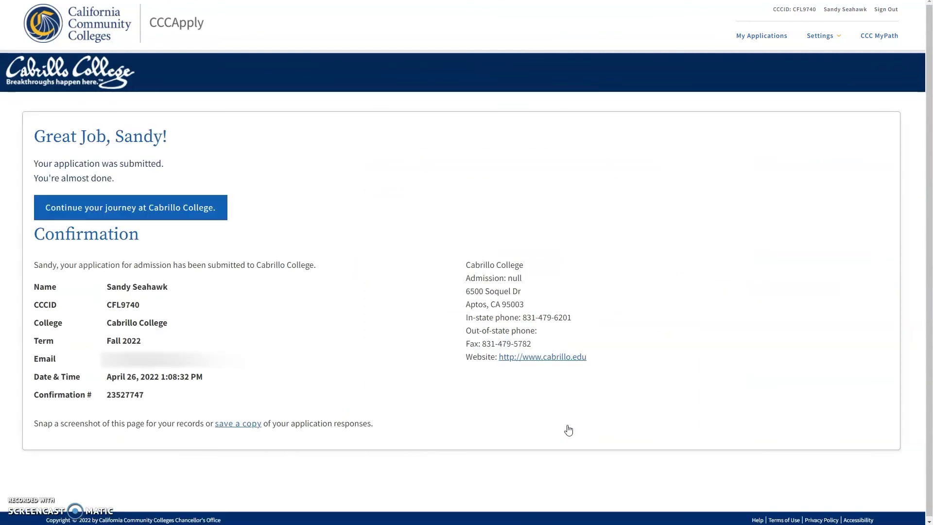